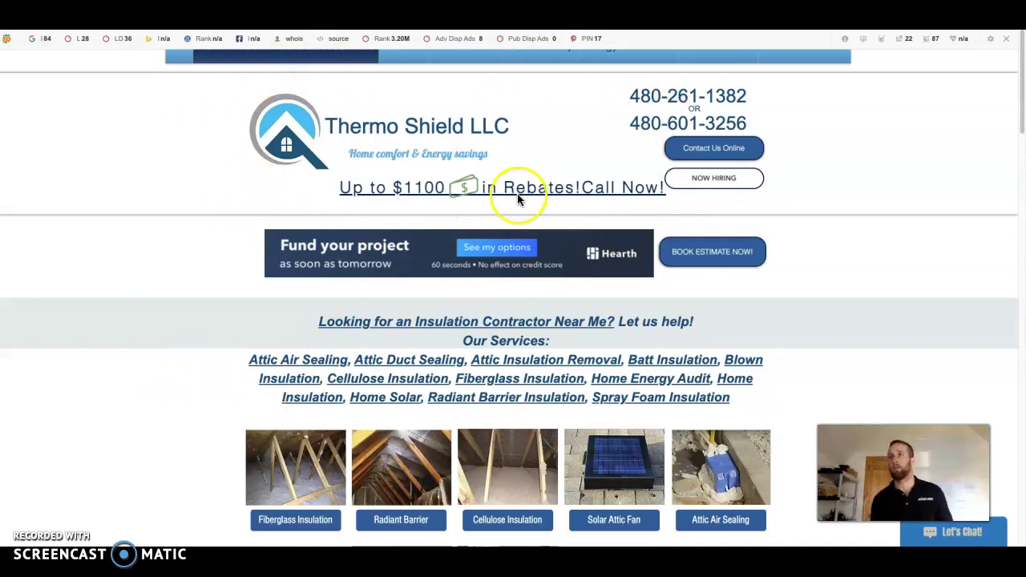
Scroll through Thermo Shield's services, service-area map and reviews, then switch to its SEOquake Page Info report
{"action": "scroll", "coordinate": [483, 196], "scroll_direction": "down", "scroll_amount": 2}
{"action": "scroll", "coordinate": [513, 272], "scroll_direction": "down", "scroll_amount": 9}
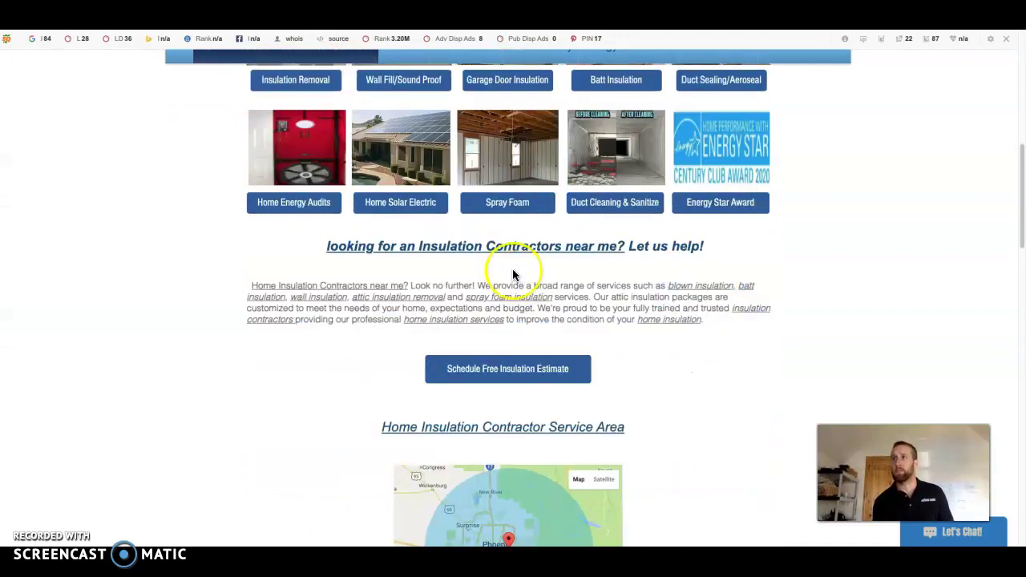
{"action": "scroll", "coordinate": [497, 288], "scroll_direction": "down", "scroll_amount": 2}
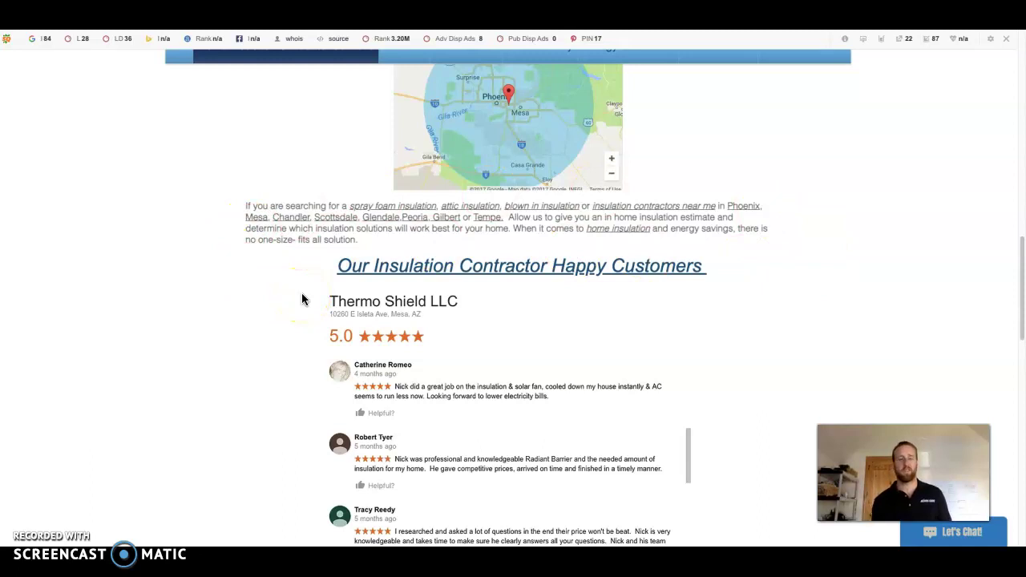
{"action": "scroll", "coordinate": [301, 300], "scroll_direction": "up", "scroll_amount": 2}
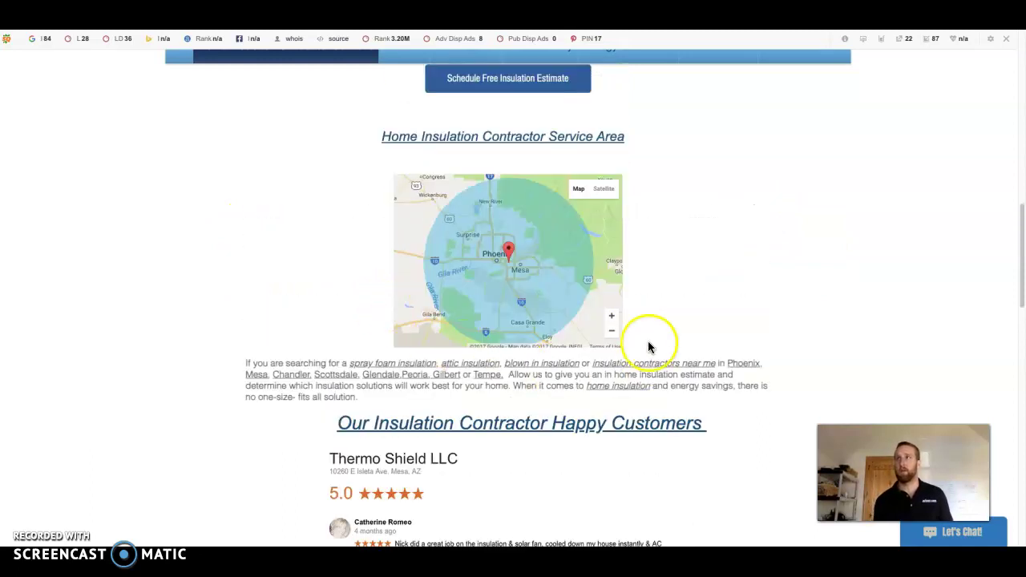
{"action": "key", "text": "ctrl+Tab"}
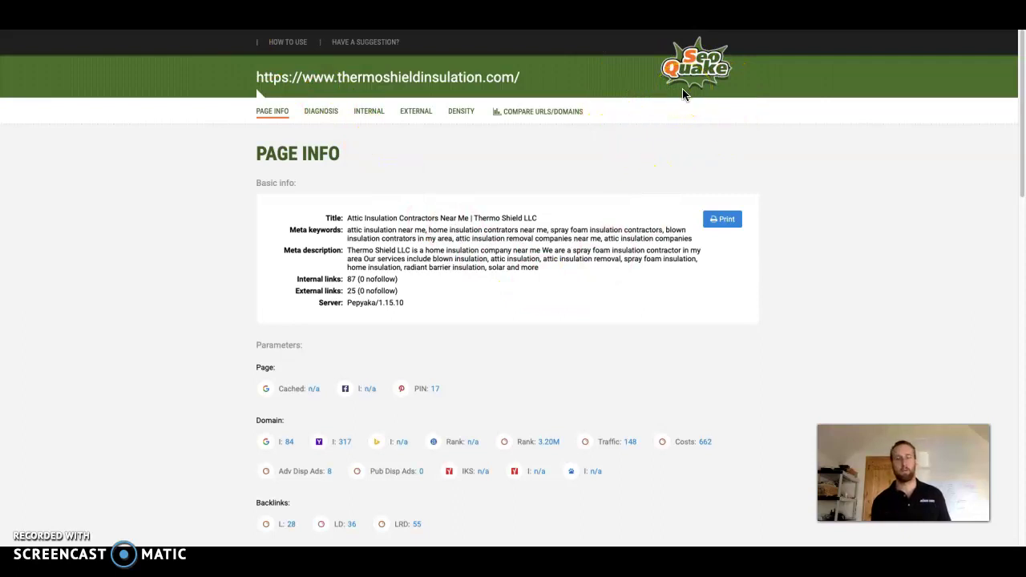
Scroll the SEOquake report to the keyword density table: 505 words, led by 'insulation' at 8.91%
{"action": "scroll", "coordinate": [481, 361], "scroll_direction": "down", "scroll_amount": 3}
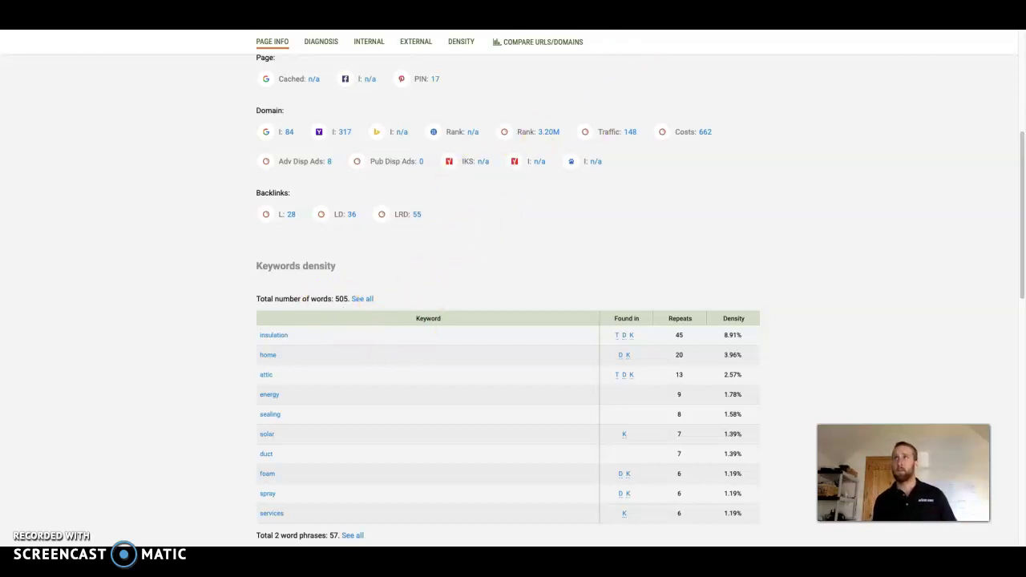
Bring up the insulation tempe az Google results and scroll back toward the top listings
{"action": "key", "text": "ctrl+w"}
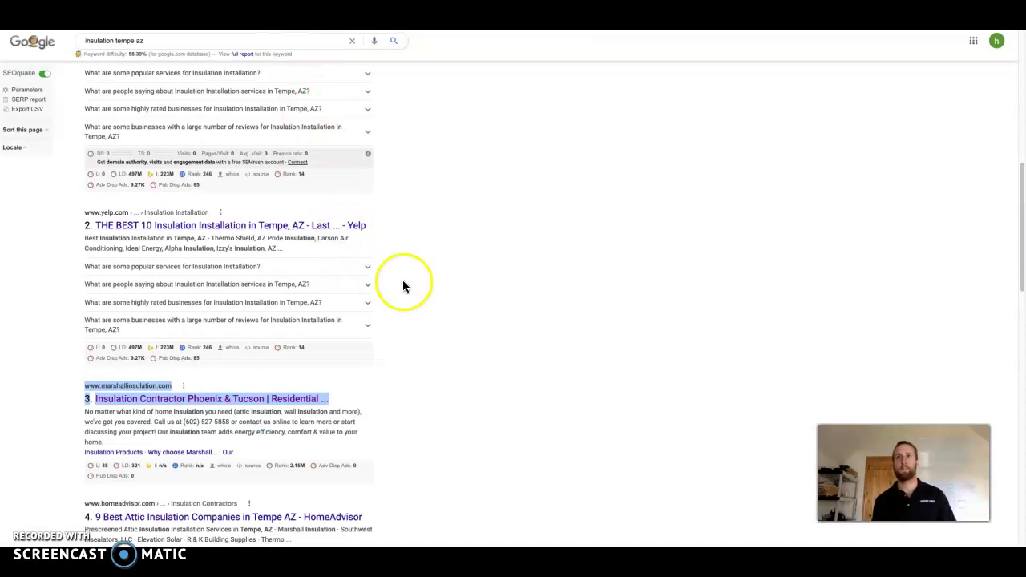
{"action": "scroll", "coordinate": [385, 265], "scroll_direction": "up", "scroll_amount": 10}
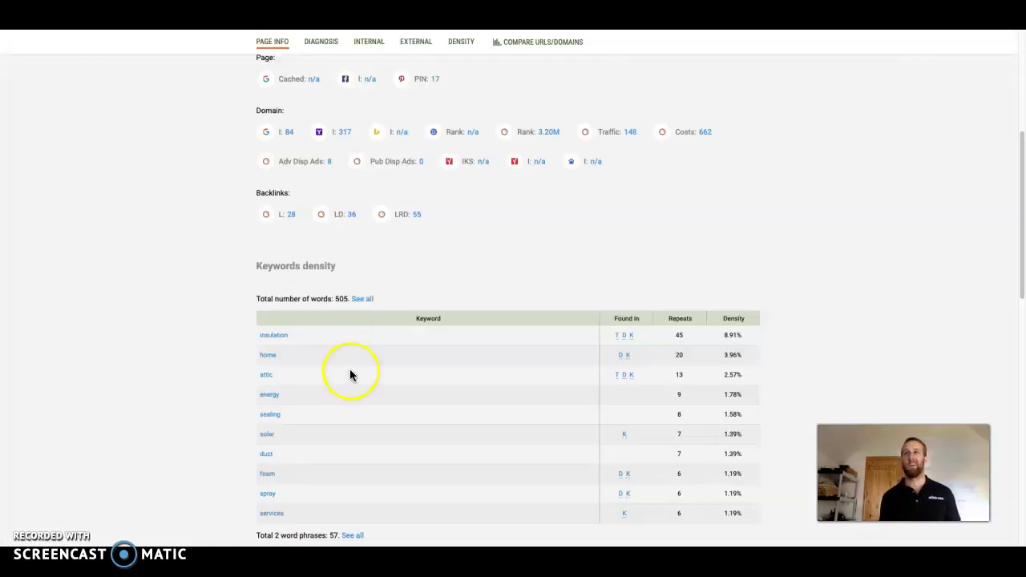
Scroll through SEOquake's two- and three-word keyword phrase tables for the site
{"action": "scroll", "coordinate": [349, 369], "scroll_direction": "down", "scroll_amount": 3}
{"action": "scroll", "coordinate": [322, 445], "scroll_direction": "down", "scroll_amount": 5}
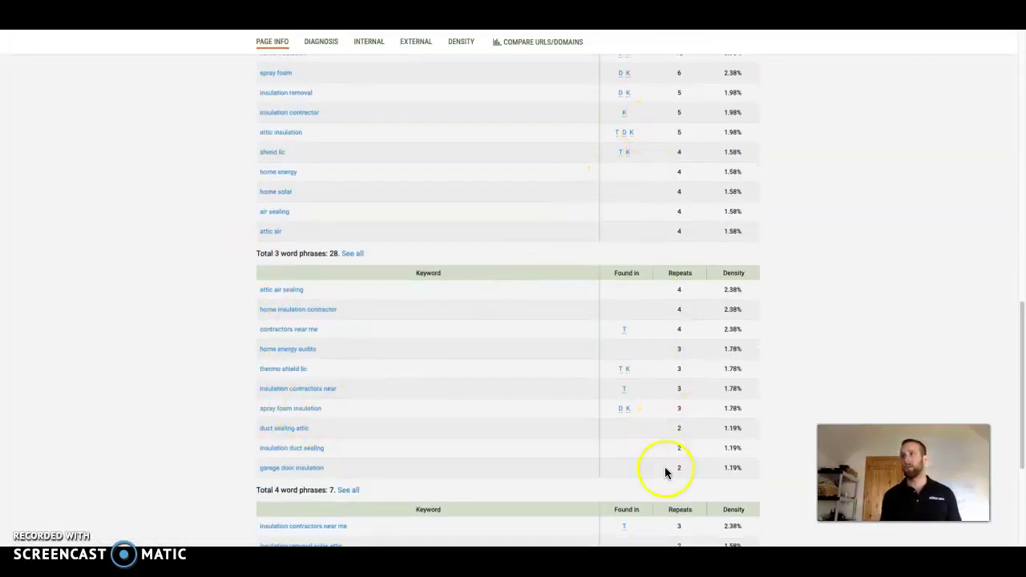
{"action": "scroll", "coordinate": [188, 393], "scroll_direction": "up", "scroll_amount": 5}
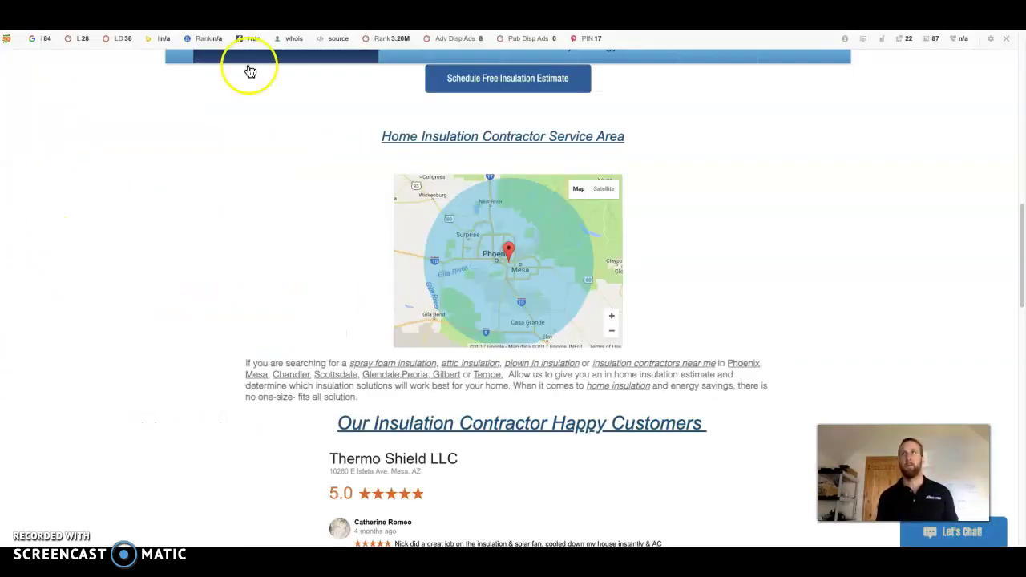
Return to the top of the Thermo Shield homepage and dismiss the services dropdown
{"action": "mouse_move", "coordinate": [296, 153]}
{"action": "scroll", "coordinate": [297, 152], "scroll_direction": "up", "scroll_amount": 2}
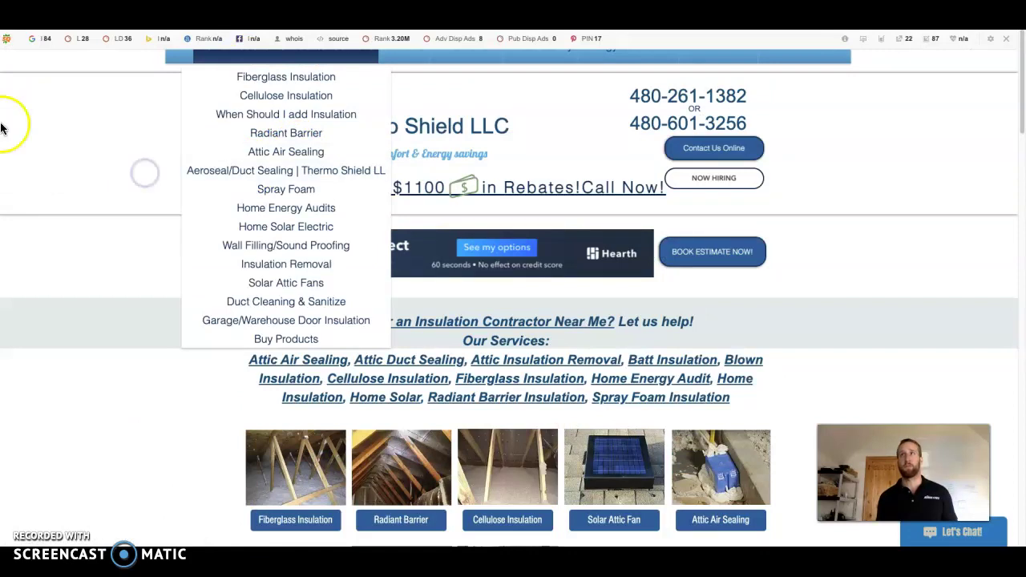
{"action": "left_click", "coordinate": [36, 138]}
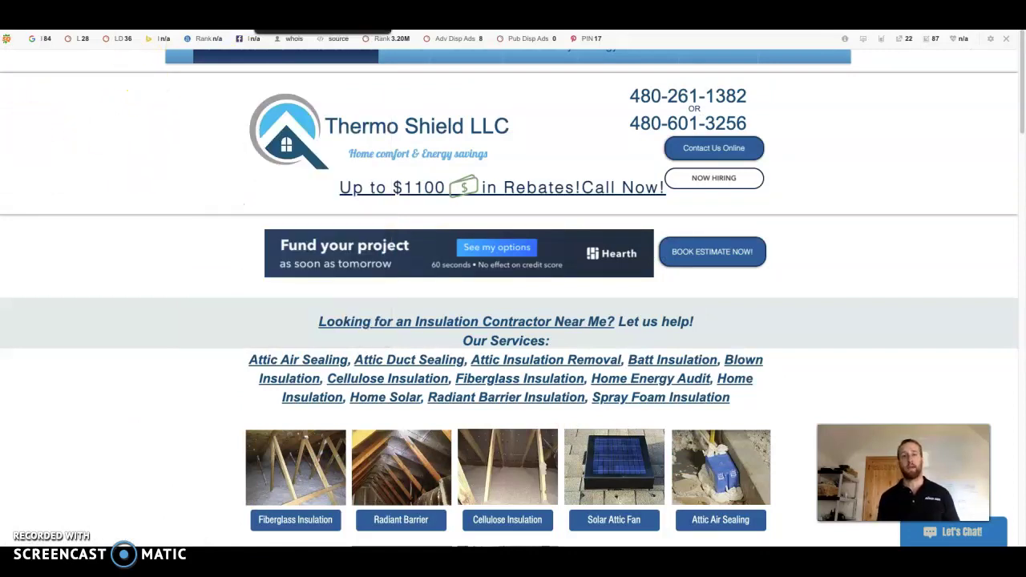
Switch to the insulation tempe az results and scroll past the map pack toward the Yelp listings
{"action": "key", "text": "ctrl+w"}
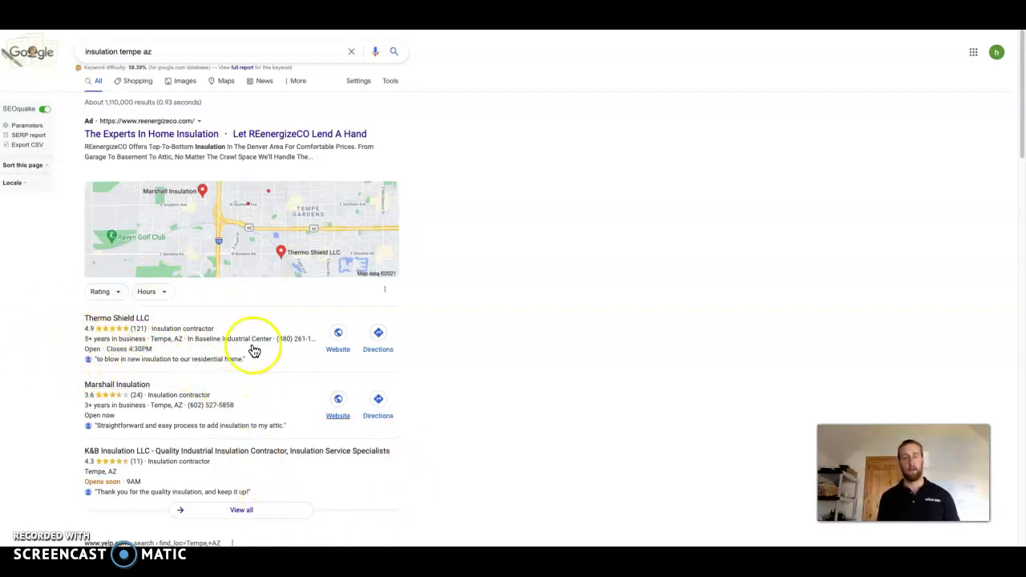
{"action": "scroll", "coordinate": [297, 430], "scroll_direction": "down", "scroll_amount": 6}
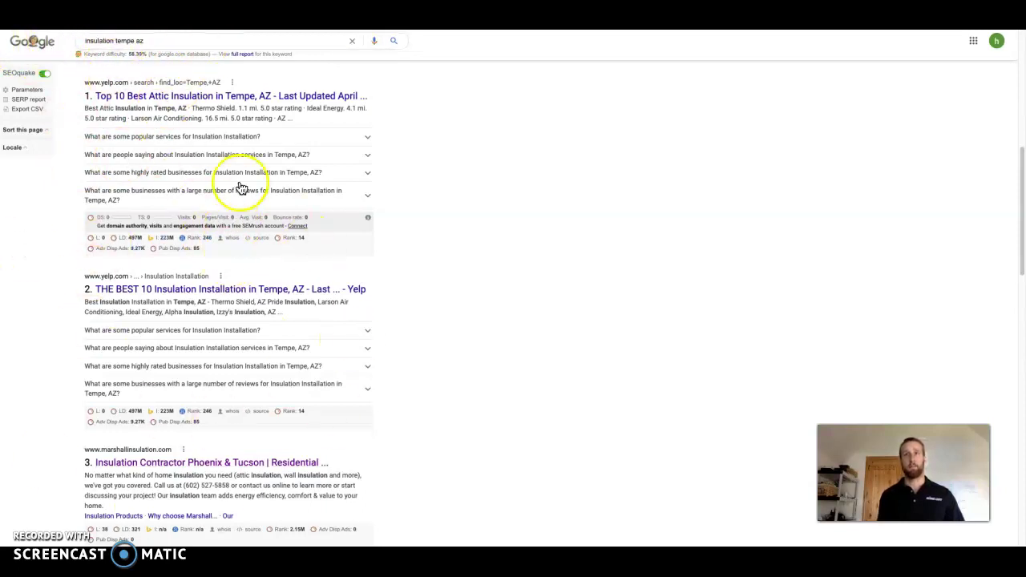
Scroll through the organic results, reading SEOquake metrics such as Yelp's Rank 246 and LD 497M
{"action": "scroll", "coordinate": [289, 393], "scroll_direction": "down", "scroll_amount": 7}
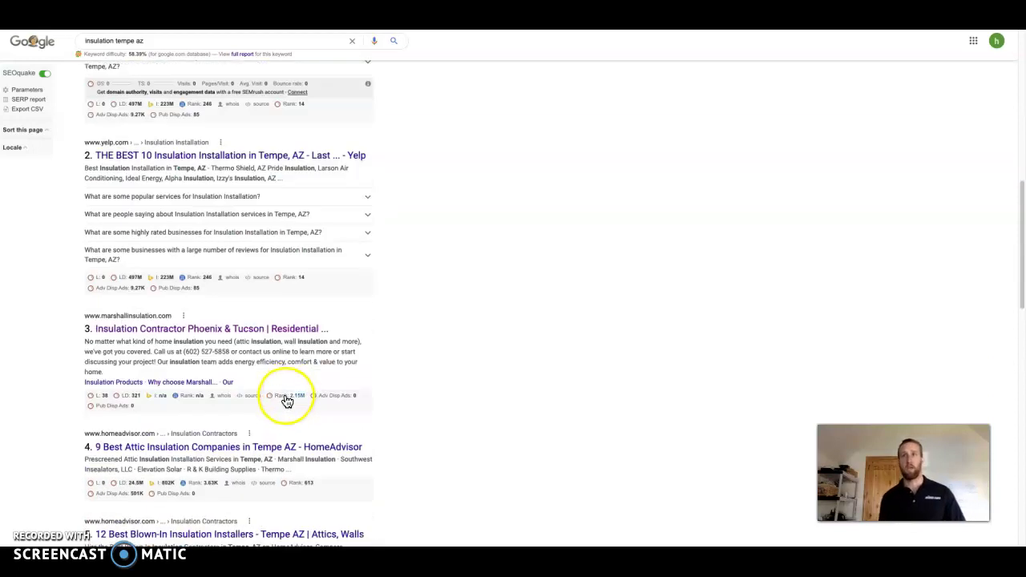
{"action": "scroll", "coordinate": [289, 435], "scroll_direction": "up", "scroll_amount": 10}
{"action": "scroll", "coordinate": [294, 435], "scroll_direction": "down", "scroll_amount": 5}
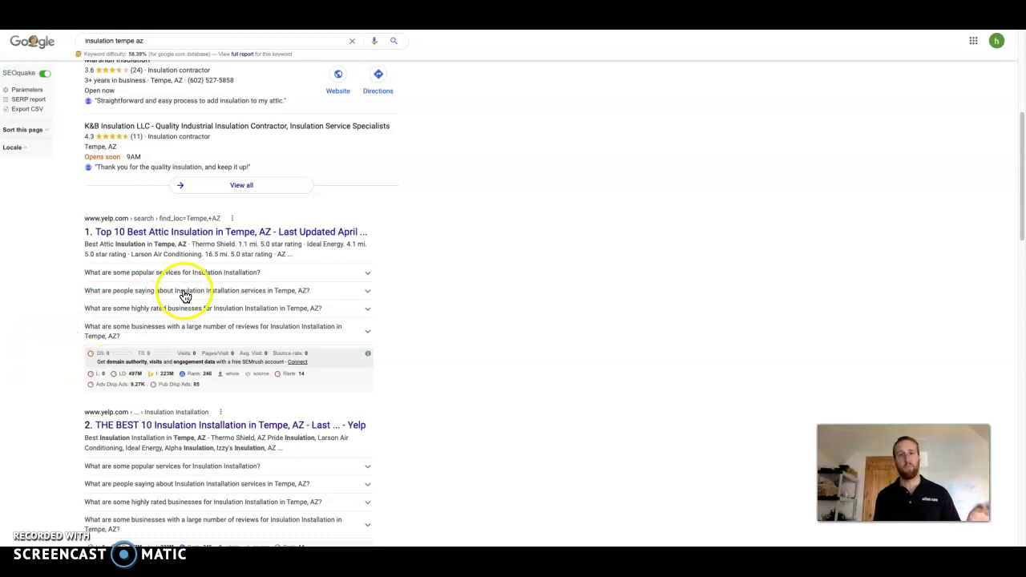
{"action": "scroll", "coordinate": [236, 300], "scroll_direction": "down", "scroll_amount": 1}
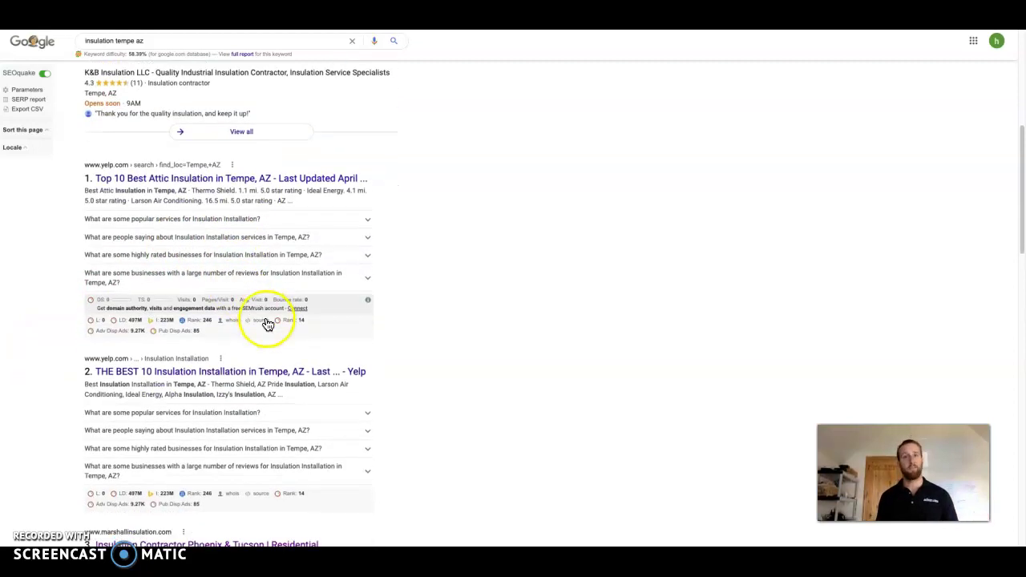
{"action": "scroll", "coordinate": [238, 300], "scroll_direction": "down", "scroll_amount": 1}
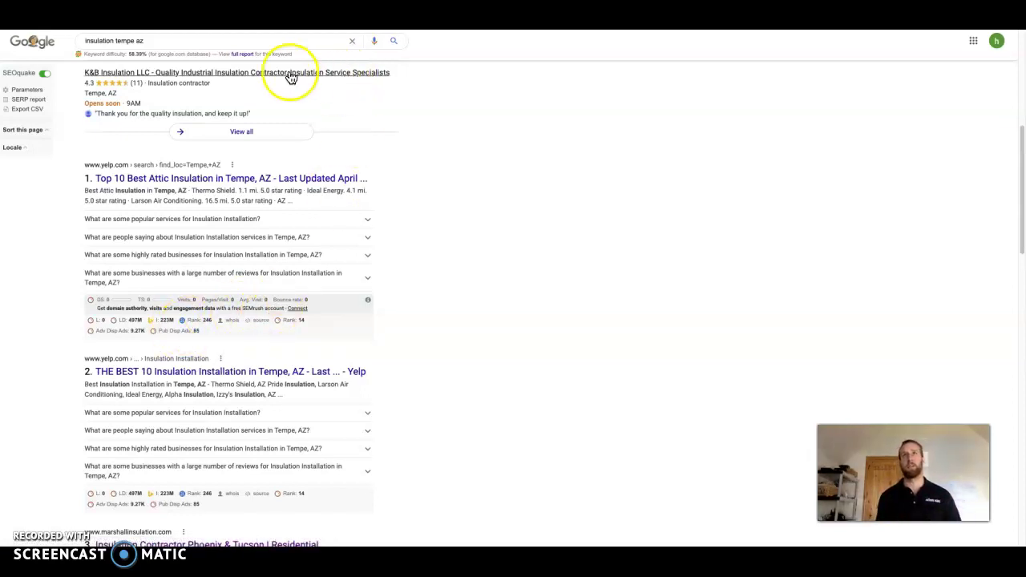
Check Thermo Shield's Ahrefs overview (DR 12), then move to the Marshall Insulation homepage
{"action": "key", "text": "ctrl+Tab"}
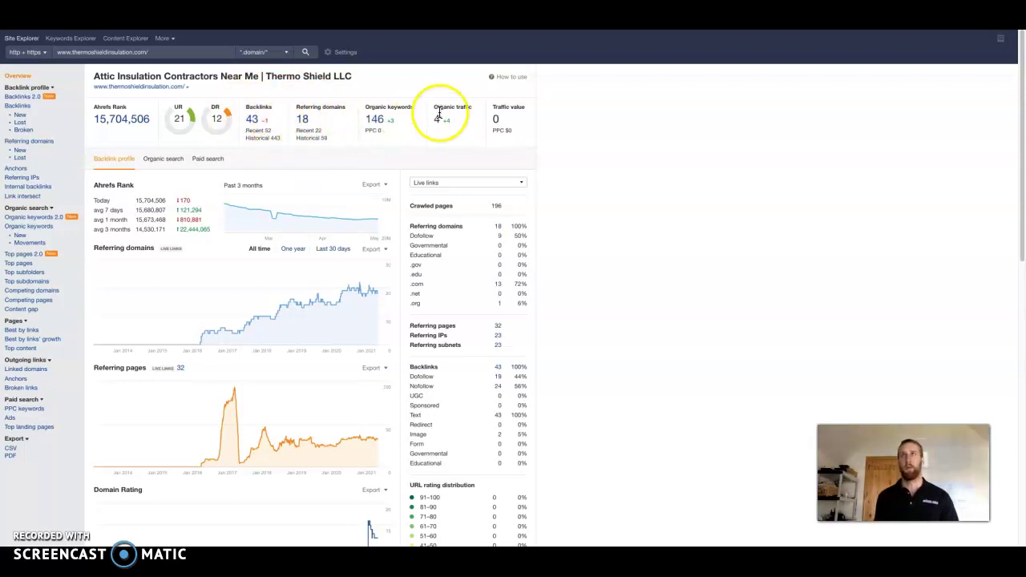
{"action": "key", "text": "ctrl+Tab"}
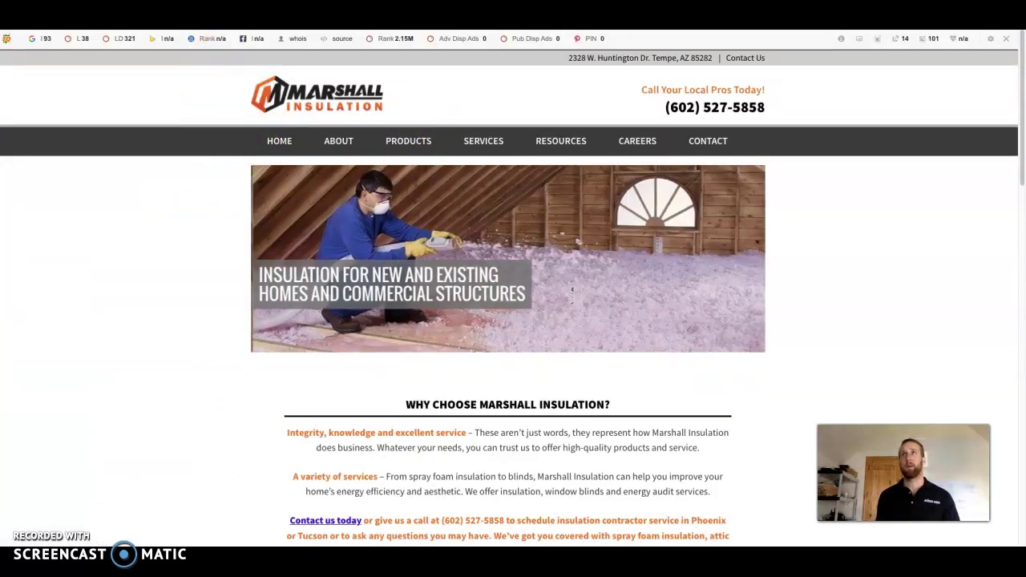
Glance at the Google results again, then view marshallinsulation.com's Ahrefs overview (DR 0.7, 211 backlinks, 37 referring domains)
{"action": "key", "text": "ctrl+Tab"}
{"action": "scroll", "coordinate": [336, 246], "scroll_direction": "up", "scroll_amount": 3}
{"action": "scroll", "coordinate": [336, 246], "scroll_direction": "down", "scroll_amount": 5}
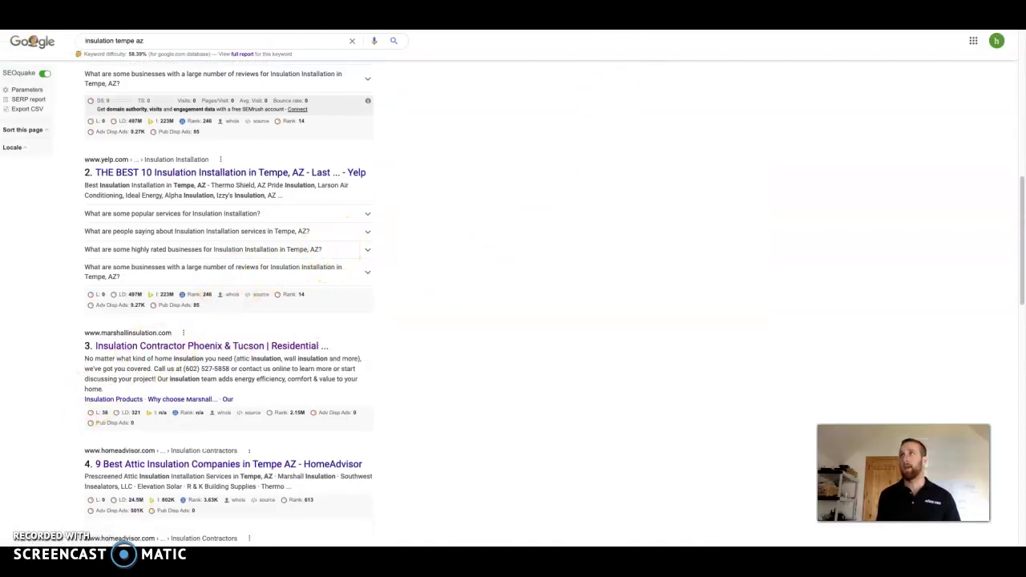
{"action": "key", "text": "ctrl+Tab"}
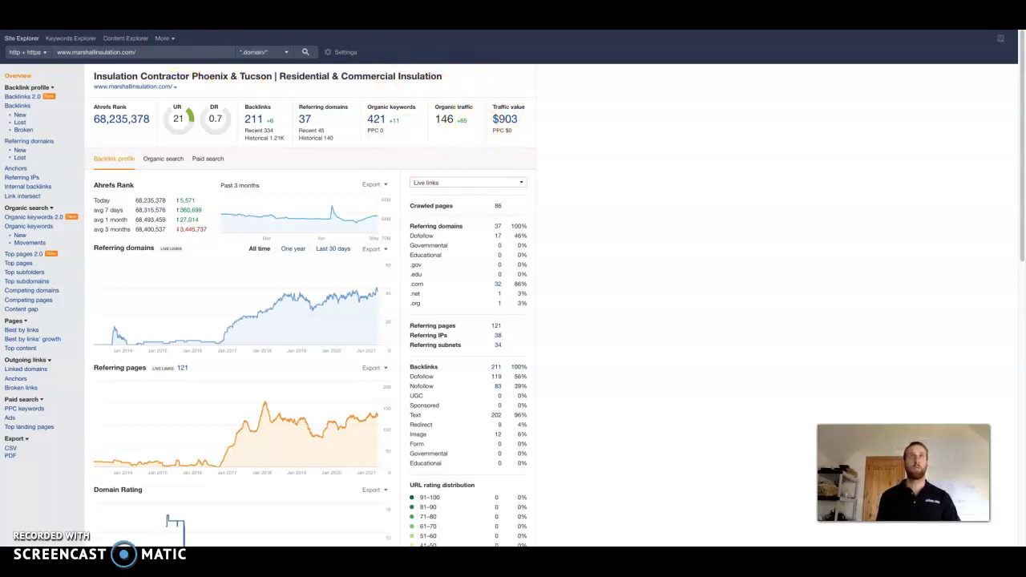
Switch from Ahrefs back to the Thermo Shield LLC homepage showing Rank 3.20M
{"action": "key", "text": "ctrl+Tab"}
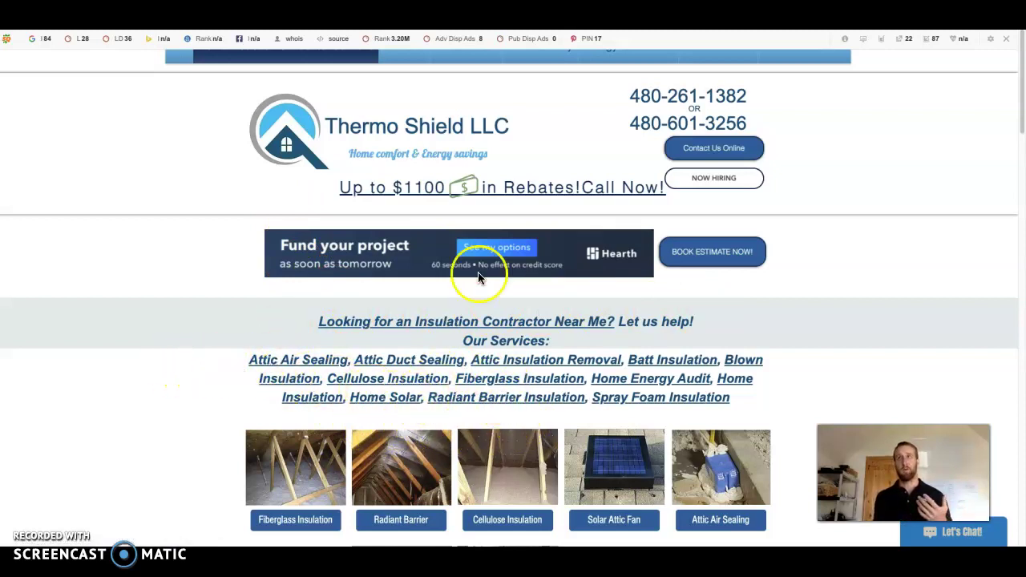
Return to the insulation tempe az results and scroll from Thermo Shield's map listing (4.9, 121 reviews) to Yelp
{"action": "key", "text": "alt+Left"}
{"action": "scroll", "coordinate": [213, 142], "scroll_direction": "up", "scroll_amount": 5}
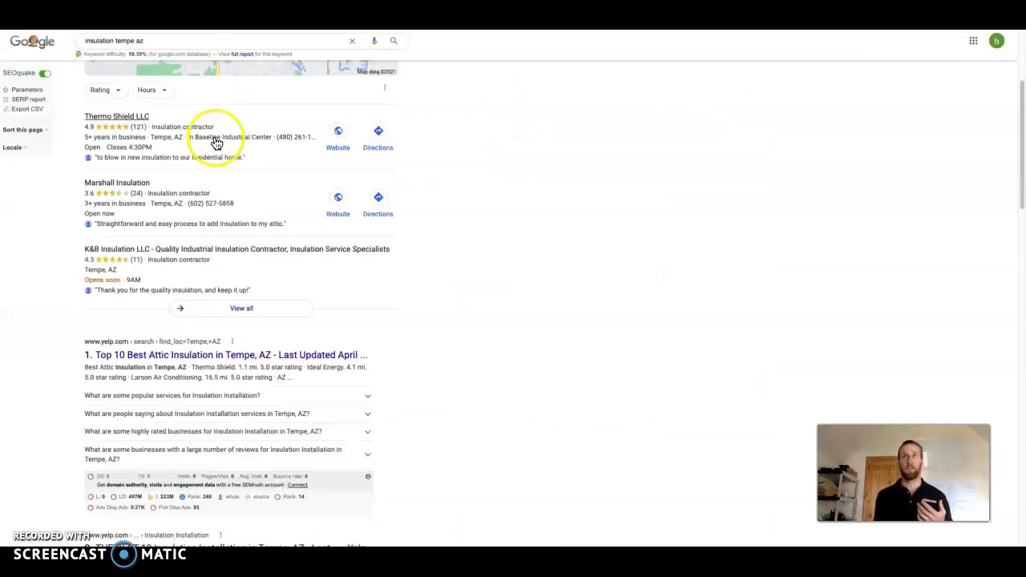
{"action": "scroll", "coordinate": [232, 156], "scroll_direction": "up", "scroll_amount": 3}
{"action": "scroll", "coordinate": [137, 259], "scroll_direction": "down", "scroll_amount": 1}
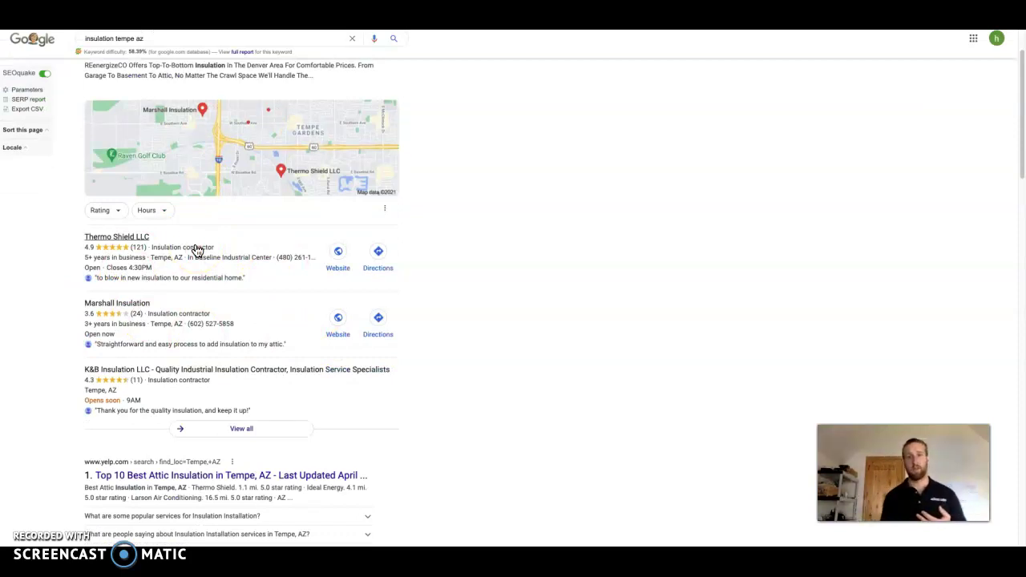
{"action": "scroll", "coordinate": [195, 404], "scroll_direction": "down", "scroll_amount": 5}
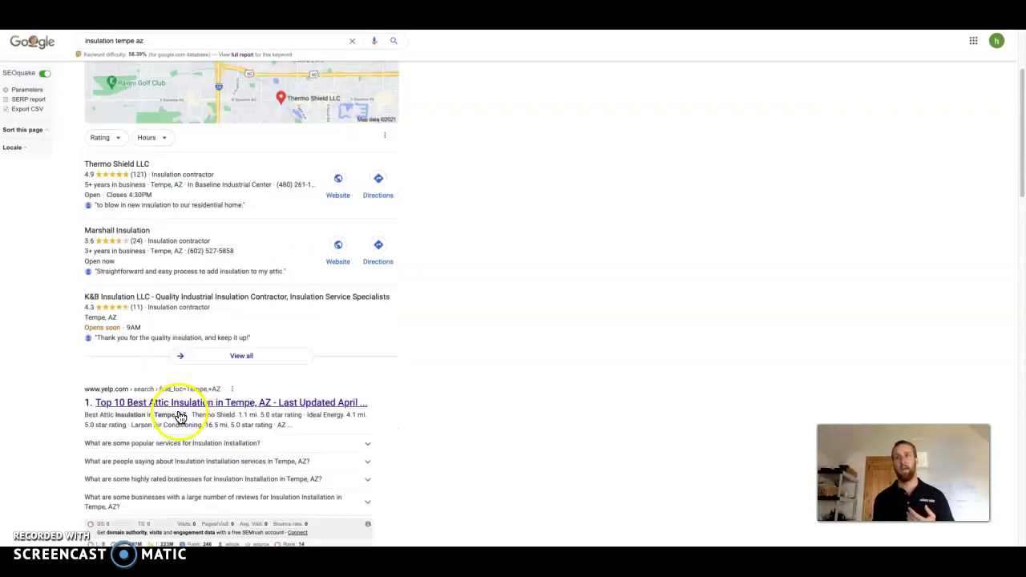